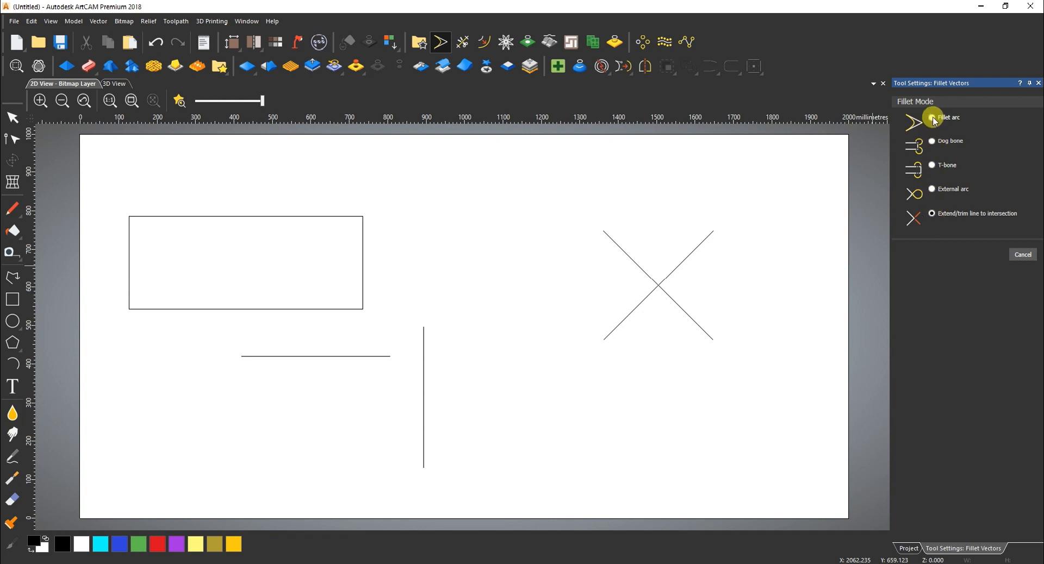
# - Round all four corners of the rectangle with 50 mm fillet arcs, and undo them again
pyautogui.click(932, 118)
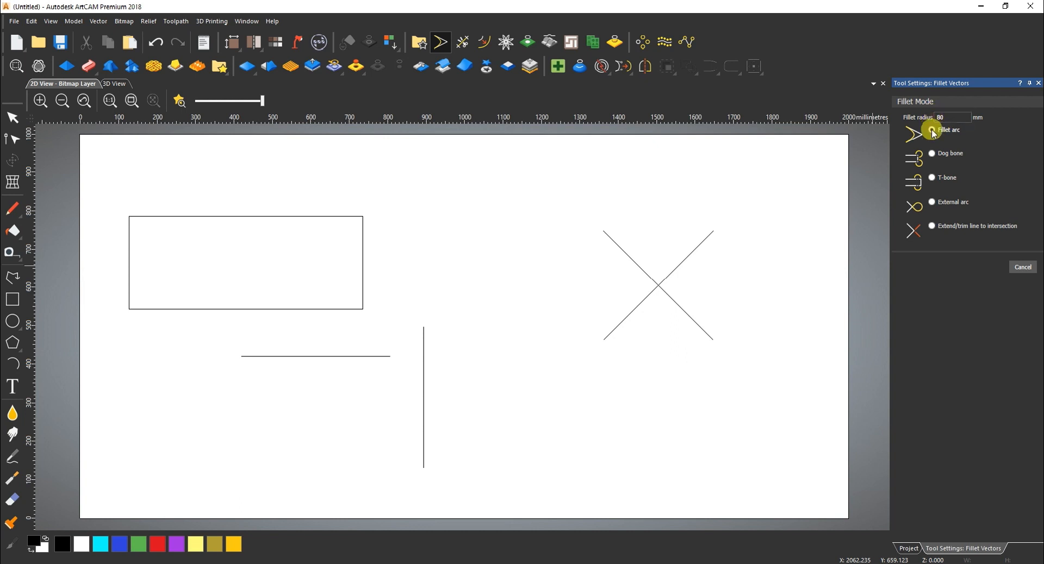
pyautogui.doubleClick(946, 117)
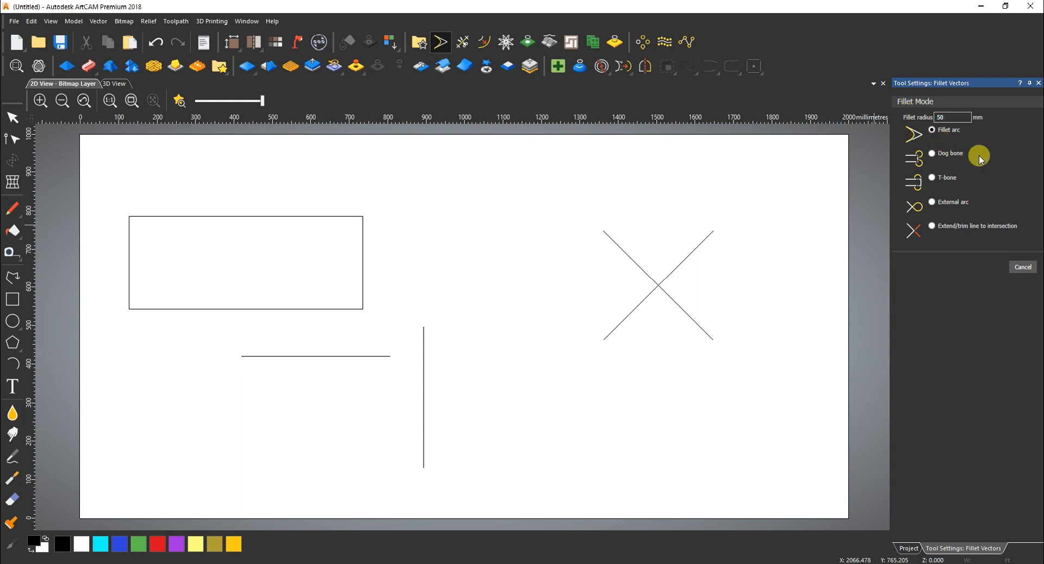
pyautogui.click(338, 217)
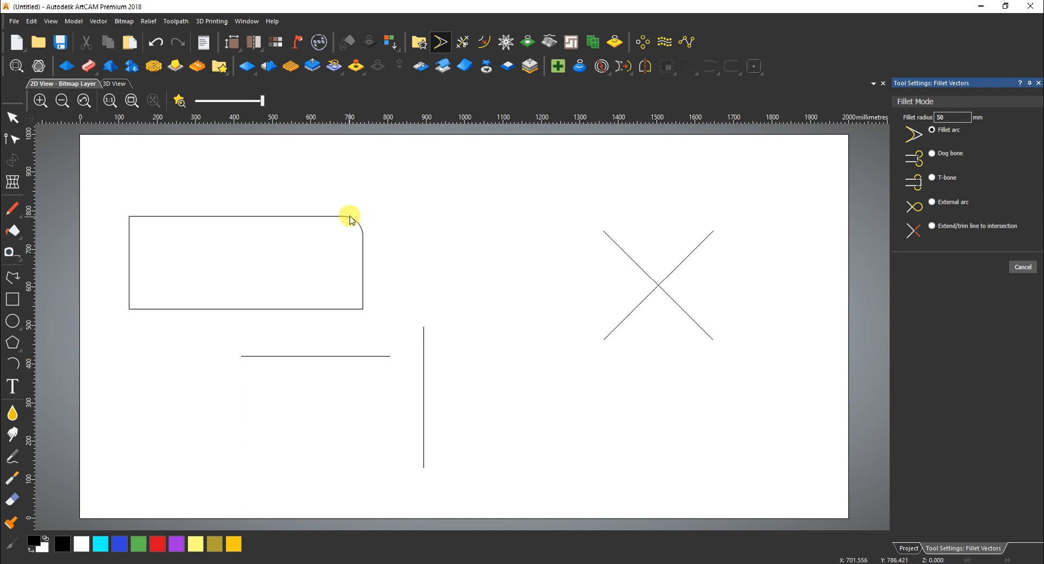
pyautogui.click(362, 310)
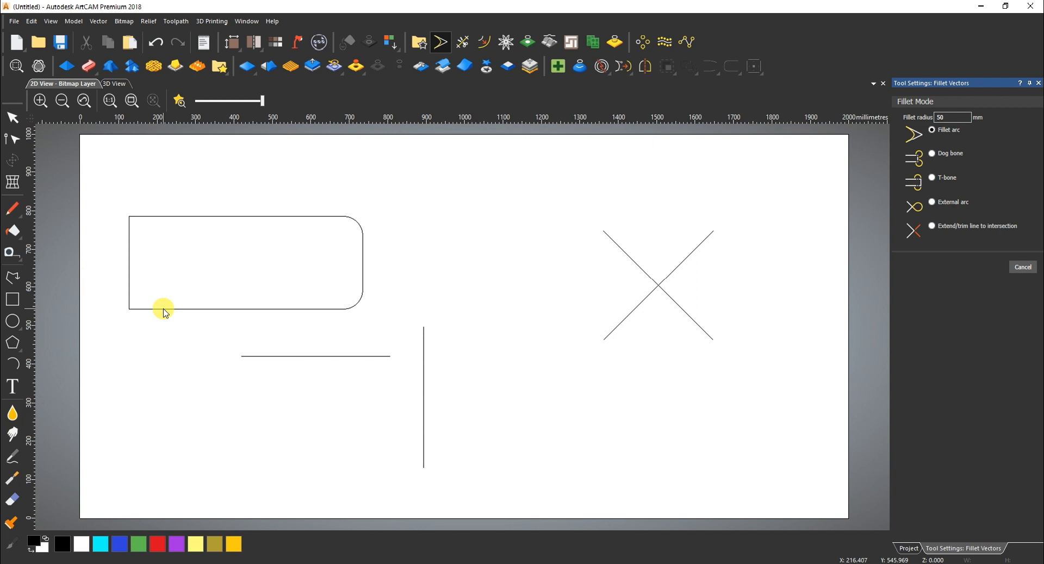
pyautogui.click(130, 308)
pyautogui.click(129, 242)
pyautogui.click(170, 218)
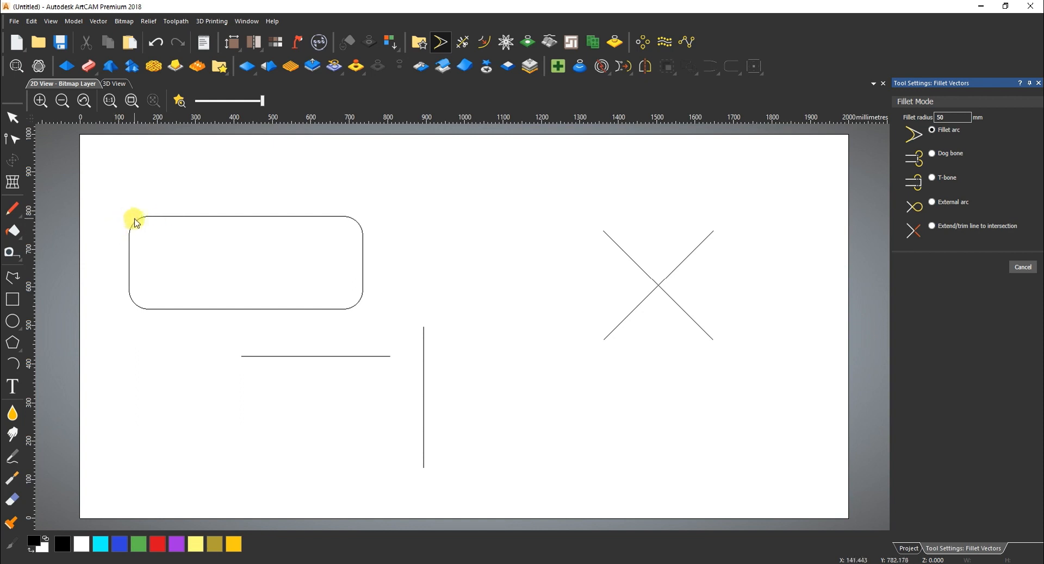
pyautogui.hotkey('ctrl', 'z')
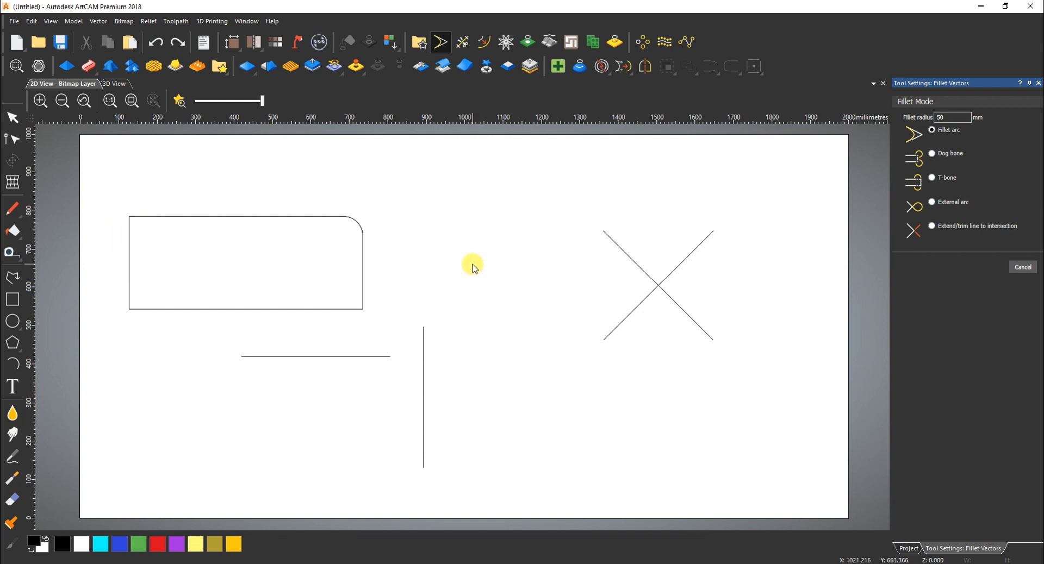
pyautogui.hotkey('ctrl', 'z')
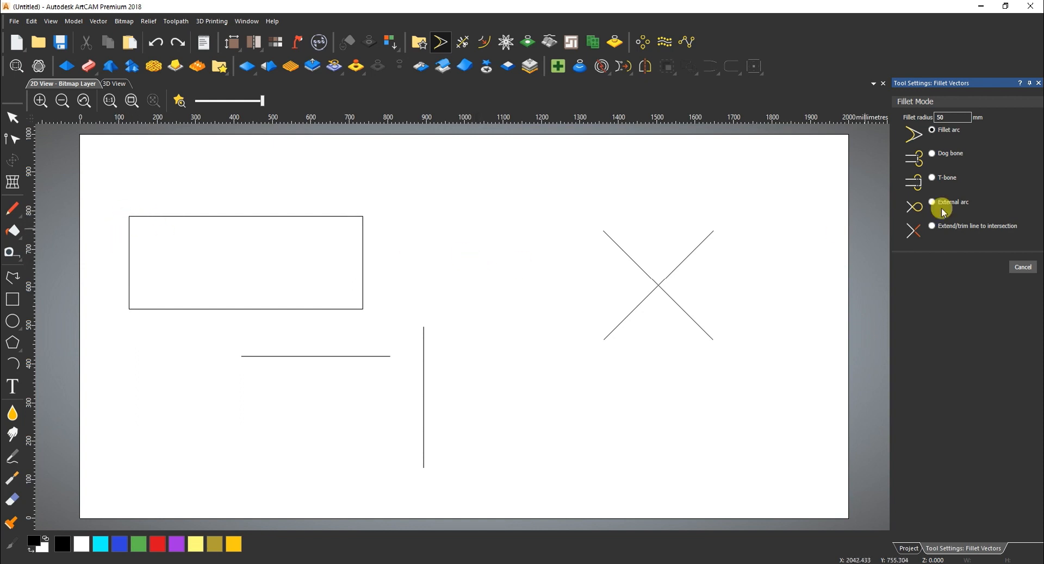
# - Apply dog bone fillets with an 80 mm radius to the four corners of the rectangle
pyautogui.click(932, 154)
pyautogui.doubleClick(961, 119)
pyautogui.write('80')
pyautogui.click(361, 235)
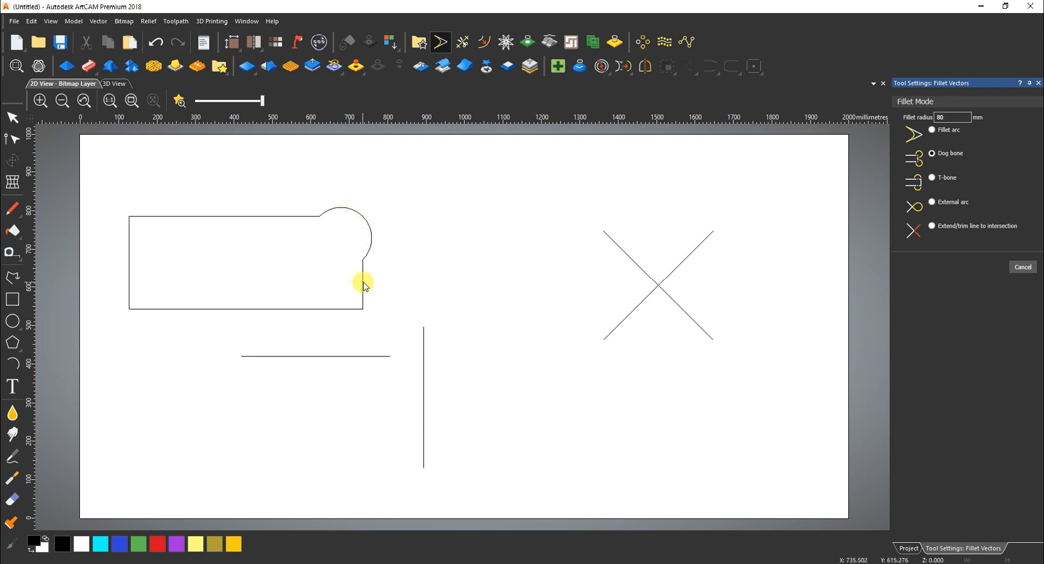
pyautogui.click(348, 306)
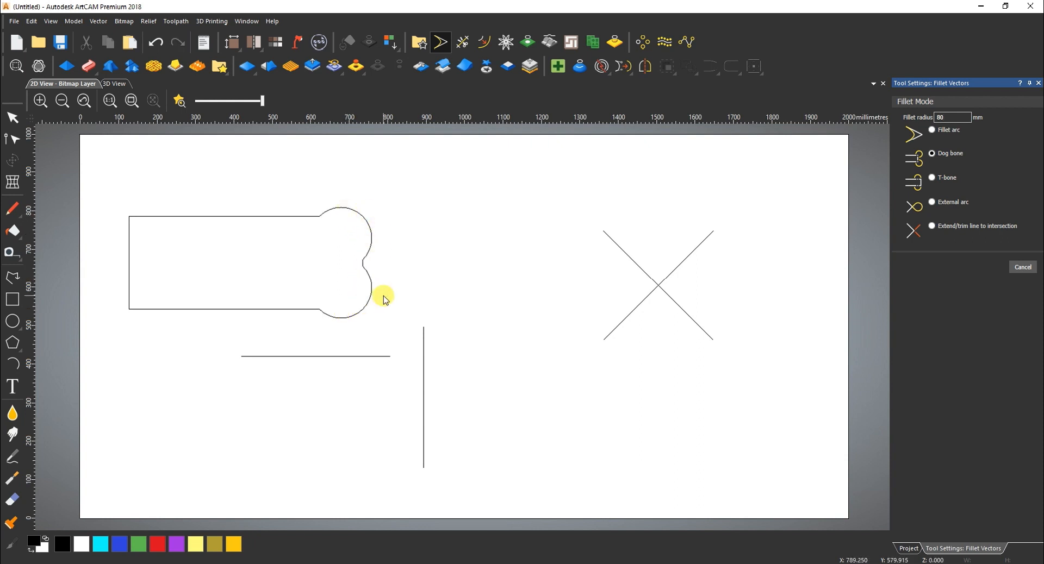
pyautogui.click(123, 212)
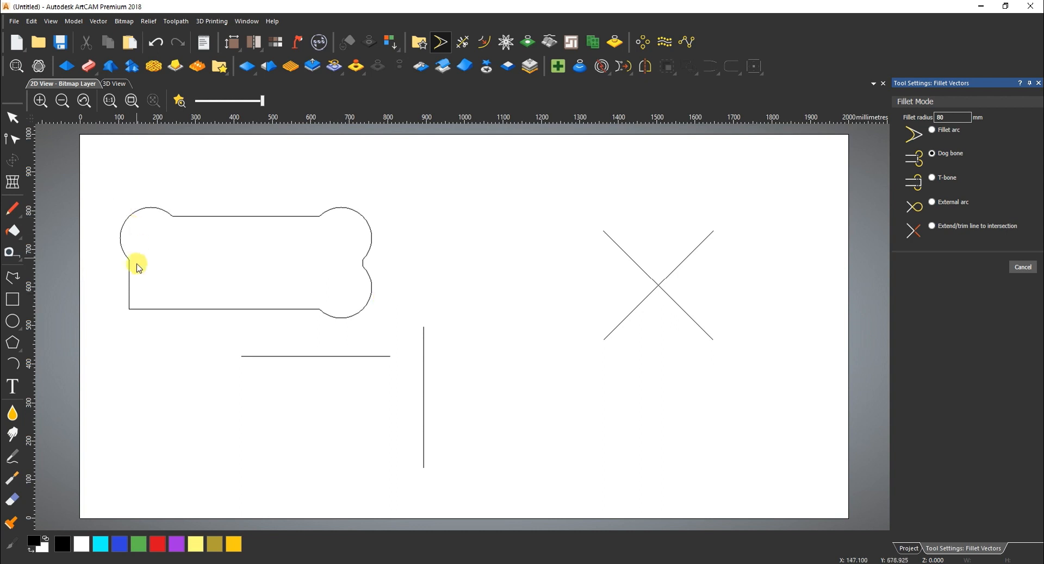
pyautogui.click(129, 309)
# - Undo the dog bone fillets on the rectangle
pyautogui.hotkey('ctrl', 'z')
pyautogui.hotkey('ctrl', 'z')
pyautogui.hotkey('ctrl', 'z')
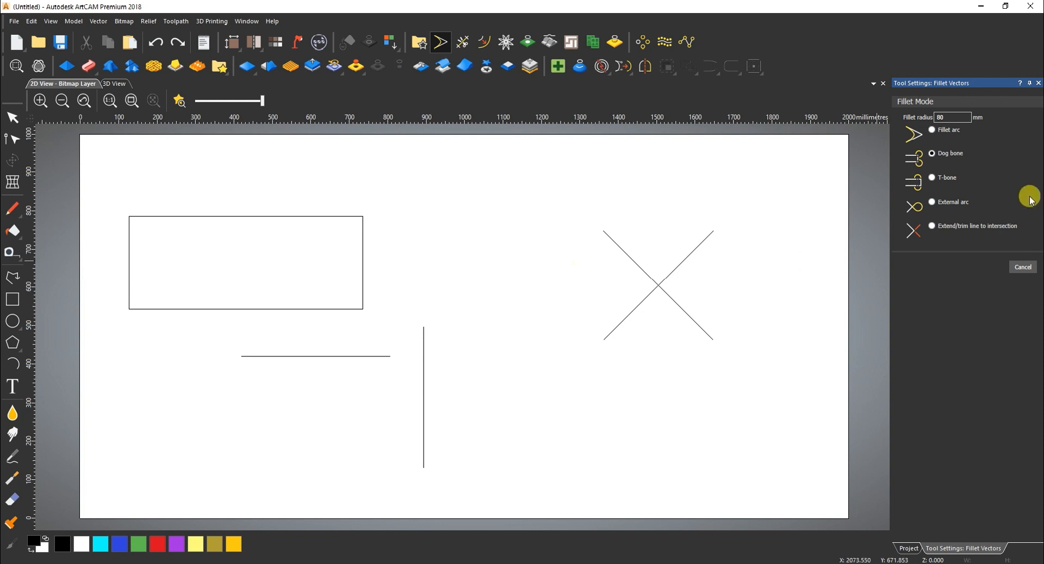
# - Apply 80 mm T-bone fillets to the rectangle's four corners, picking the two adjoining edges of each corner to control the arc's side
pyautogui.click(930, 180)
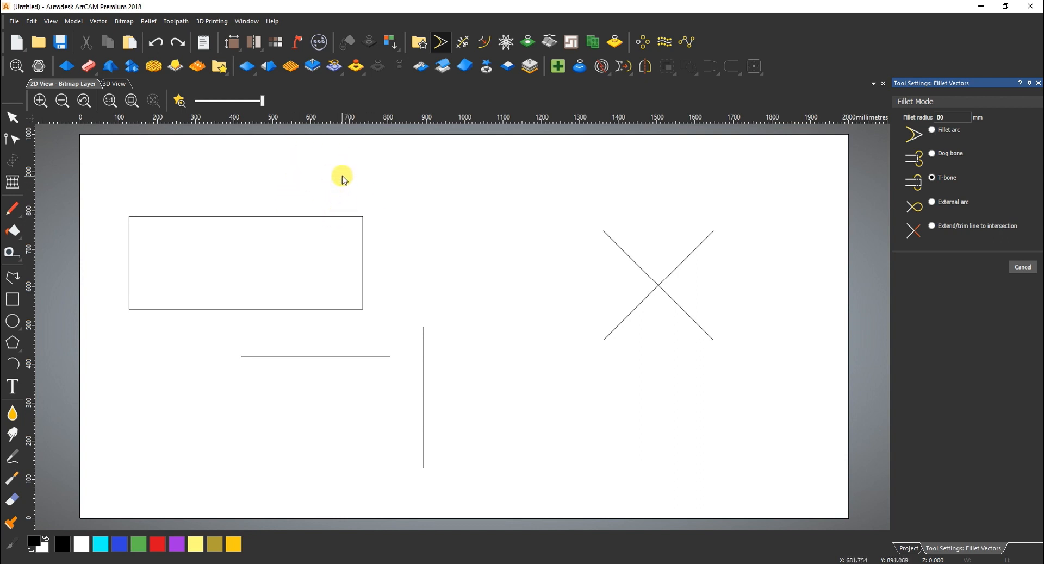
pyautogui.click(331, 217)
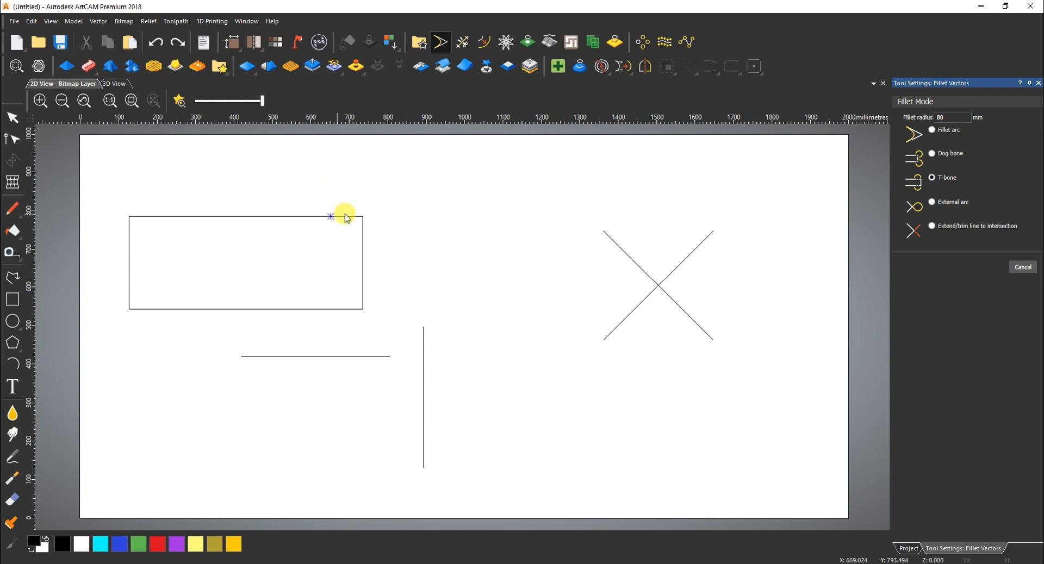
pyautogui.click(362, 231)
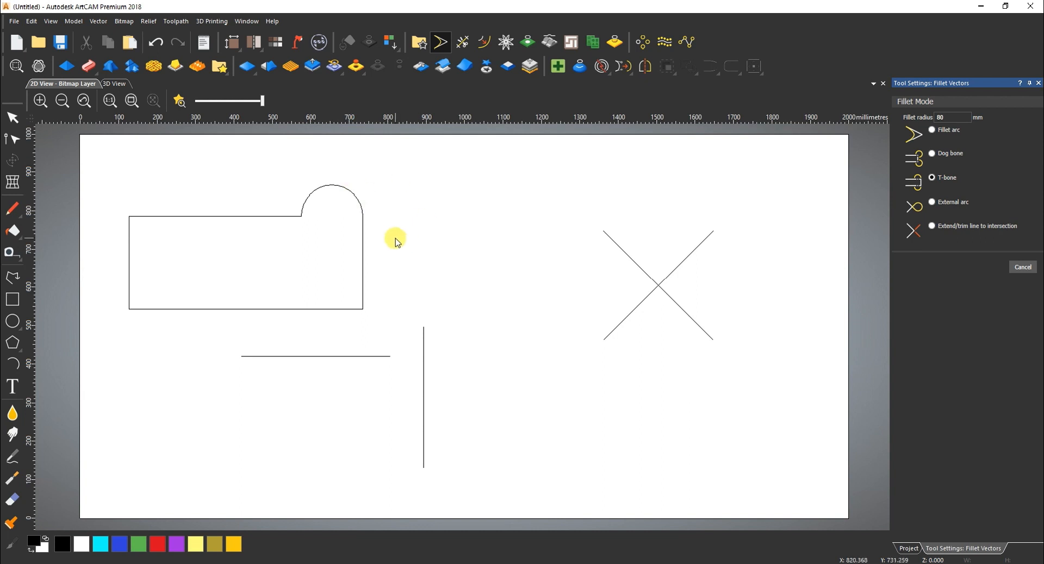
pyautogui.click(362, 282)
pyautogui.click(344, 310)
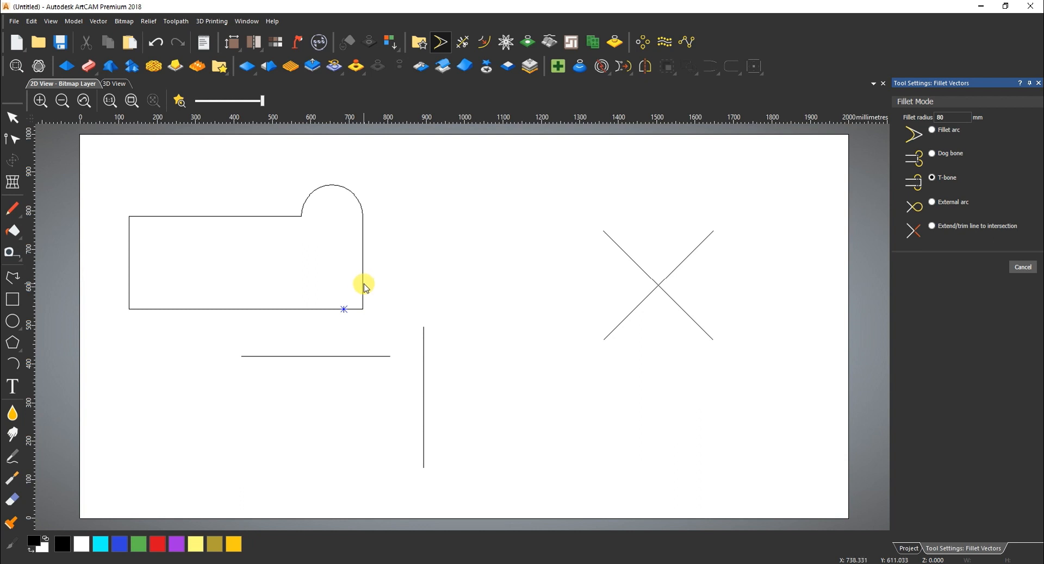
pyautogui.click(362, 283)
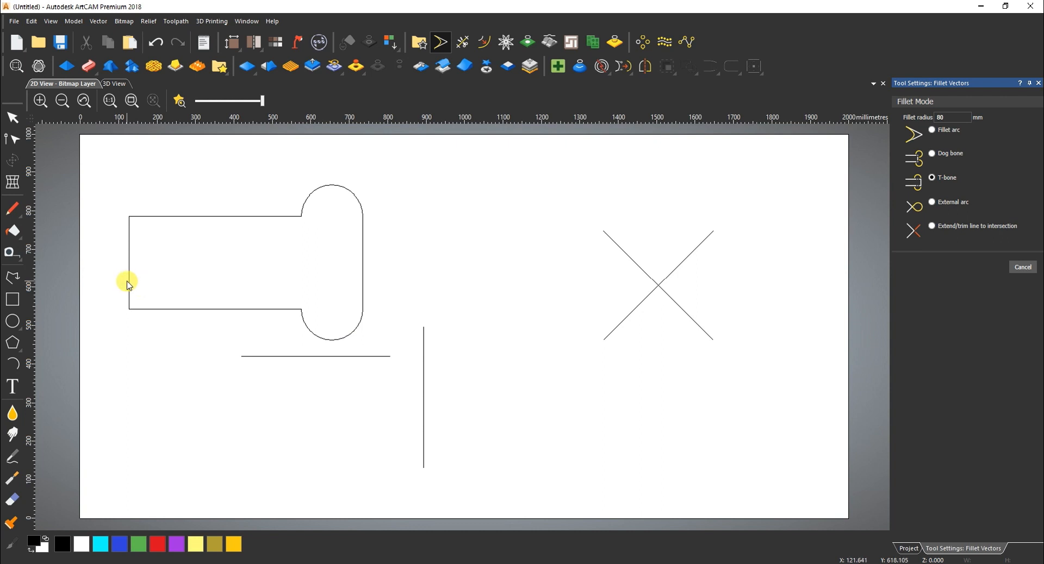
pyautogui.click(151, 313)
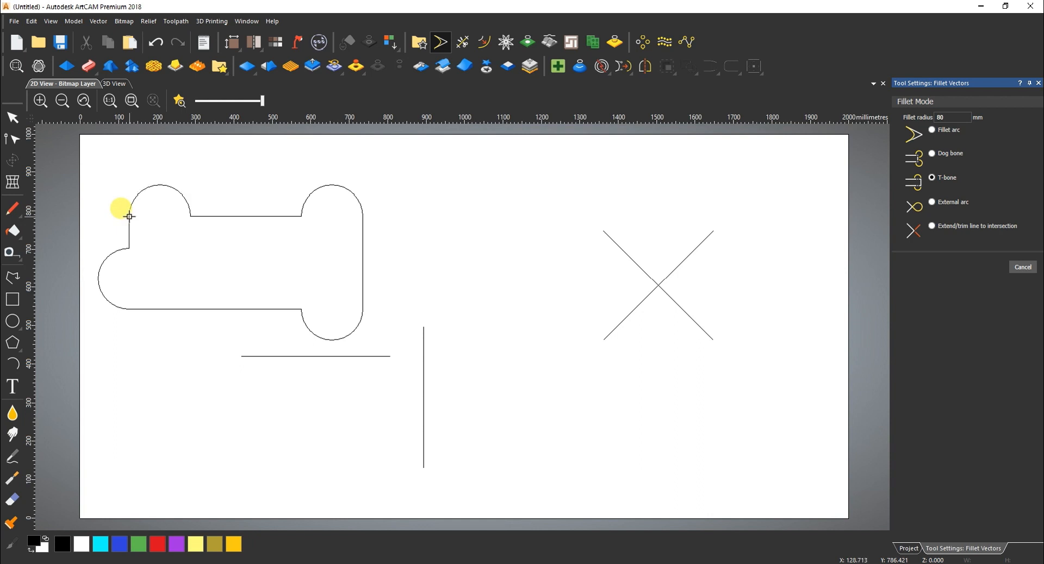
# - Undo the T-bone fillets made by picking pairs of edges
pyautogui.hotkey('ctrl', 'z')
pyautogui.hotkey('ctrl', 'z')
pyautogui.hotkey('ctrl', 'z')
pyautogui.hotkey('ctrl', 'z')
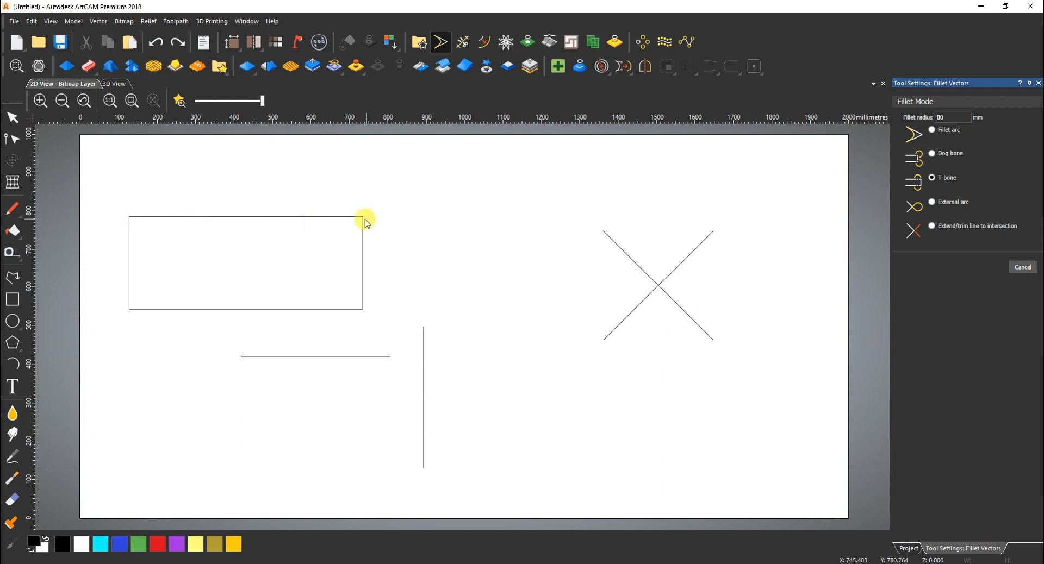
# - Apply 80 mm T-bone fillets to the rectangle by picking its four corner points directly
pyautogui.click(362, 216)
pyautogui.click(363, 309)
pyautogui.click(129, 309)
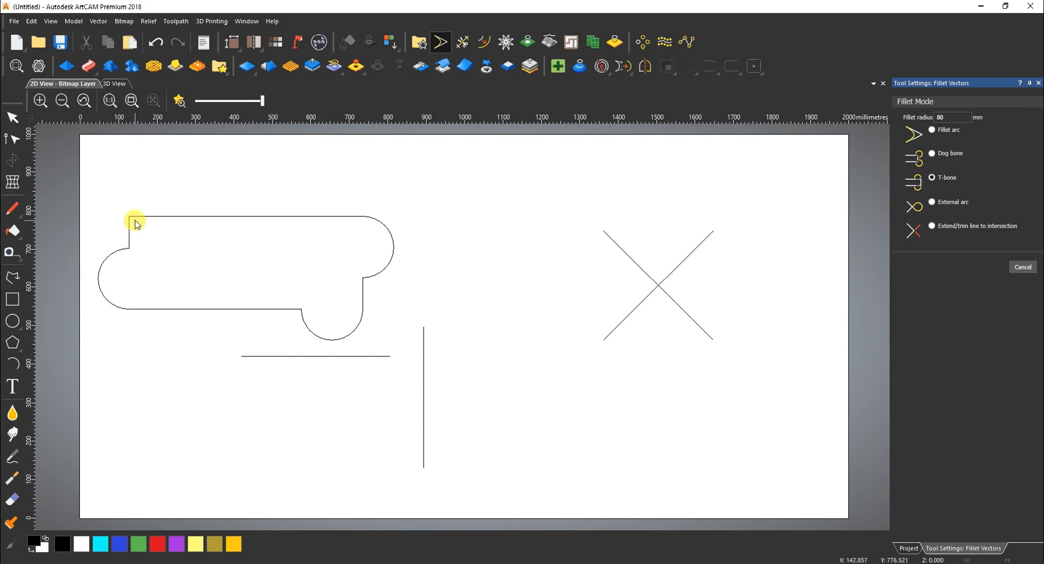
pyautogui.click(130, 217)
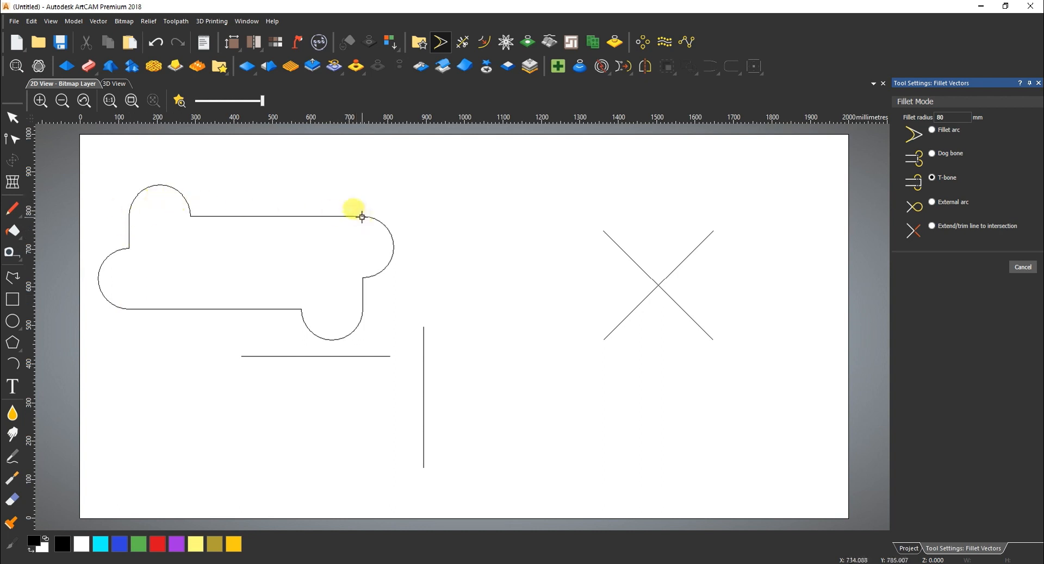
# - Undo the T-bone fillets made at the picked corner points
pyautogui.hotkey('ctrl', 'z')
pyautogui.hotkey('ctrl', 'z')
pyautogui.hotkey('ctrl', 'z')
pyautogui.hotkey('ctrl', 'z')
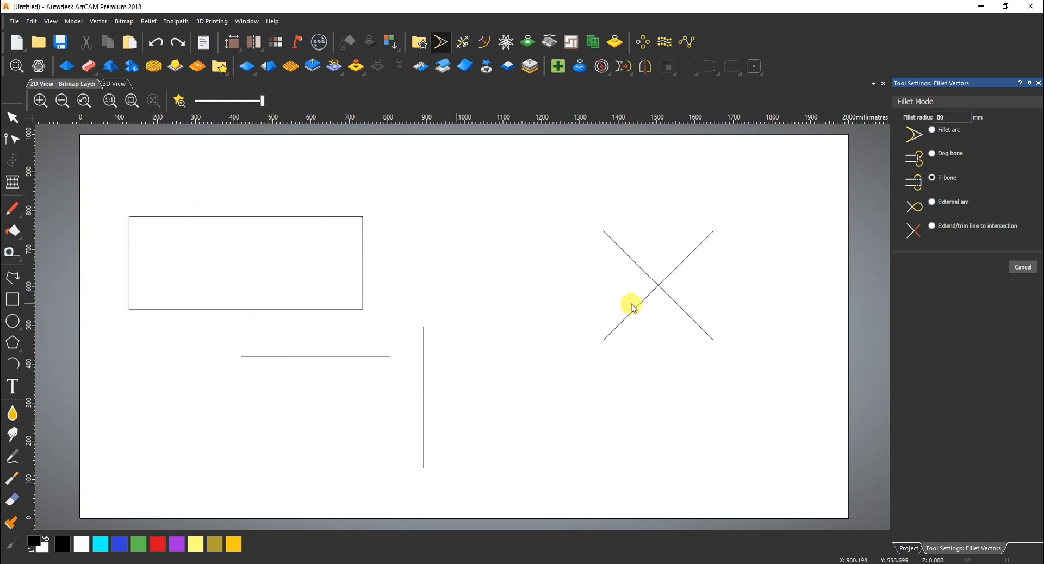
# - Add external arcs with an 80 mm radius to the four corners of the rectangle
pyautogui.click(931, 204)
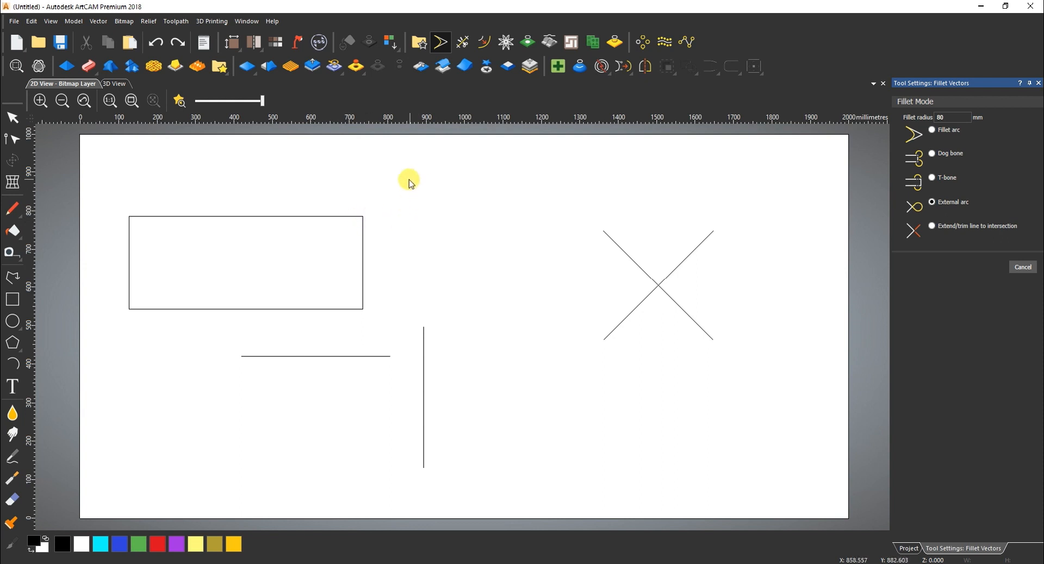
pyautogui.click(363, 215)
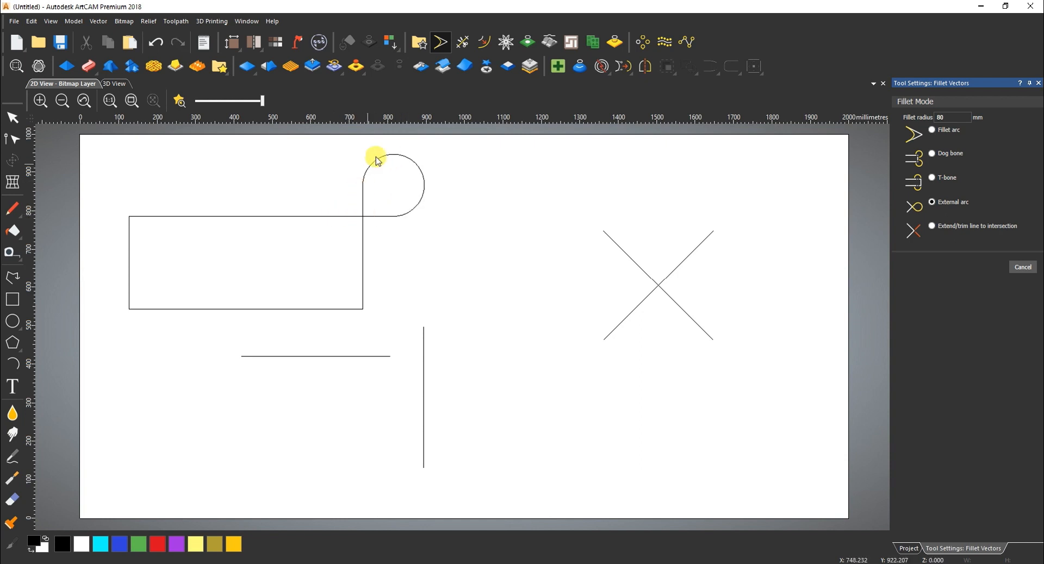
pyautogui.click(362, 308)
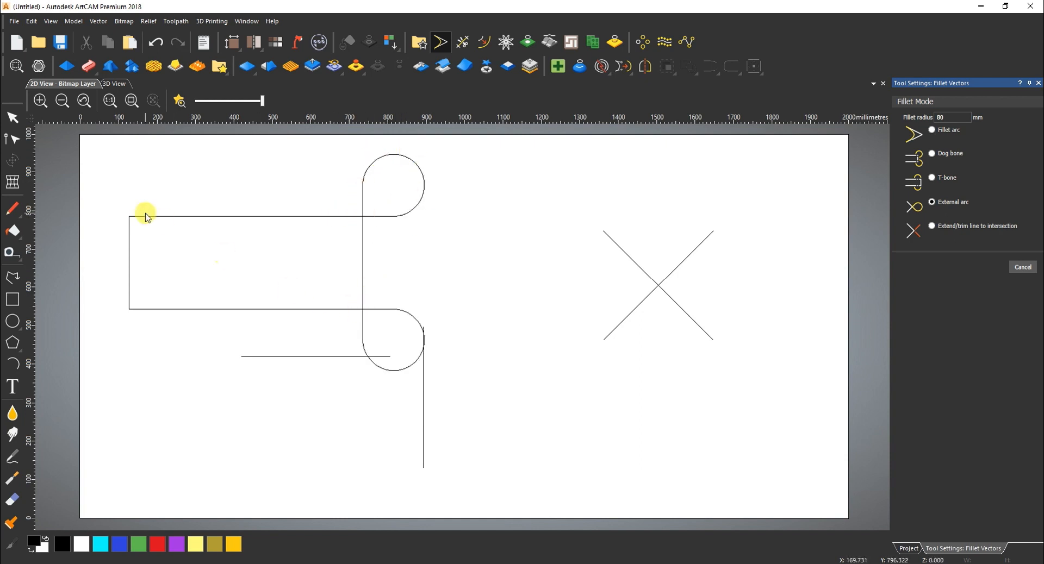
pyautogui.click(129, 215)
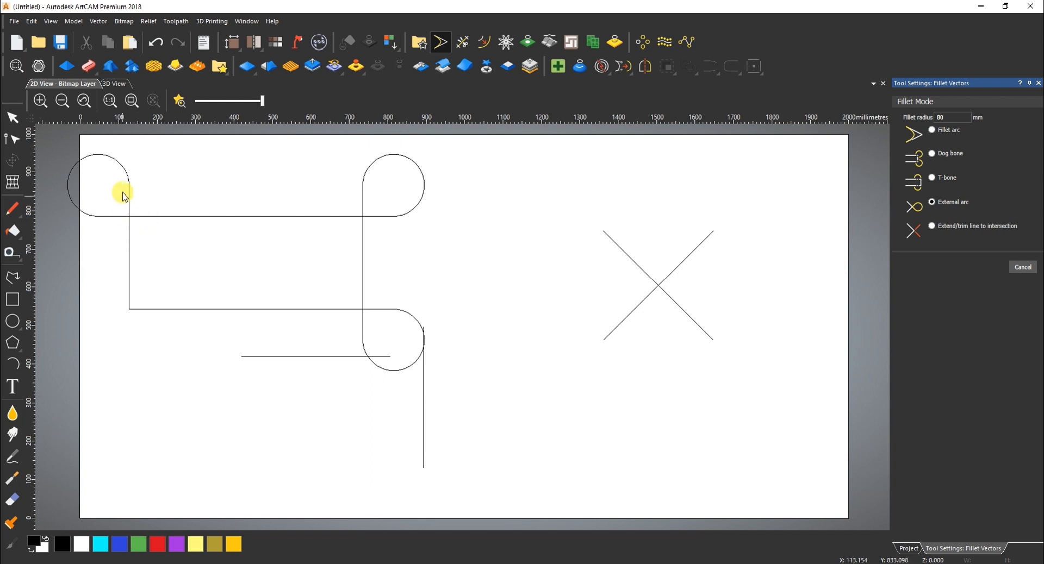
pyautogui.click(131, 291)
# - Undo the external arcs on the rectangle's corners
pyautogui.hotkey('ctrl', 'z')
pyautogui.hotkey('ctrl', 'z')
pyautogui.hotkey('ctrl', 'z')
pyautogui.hotkey('ctrl', 'z')
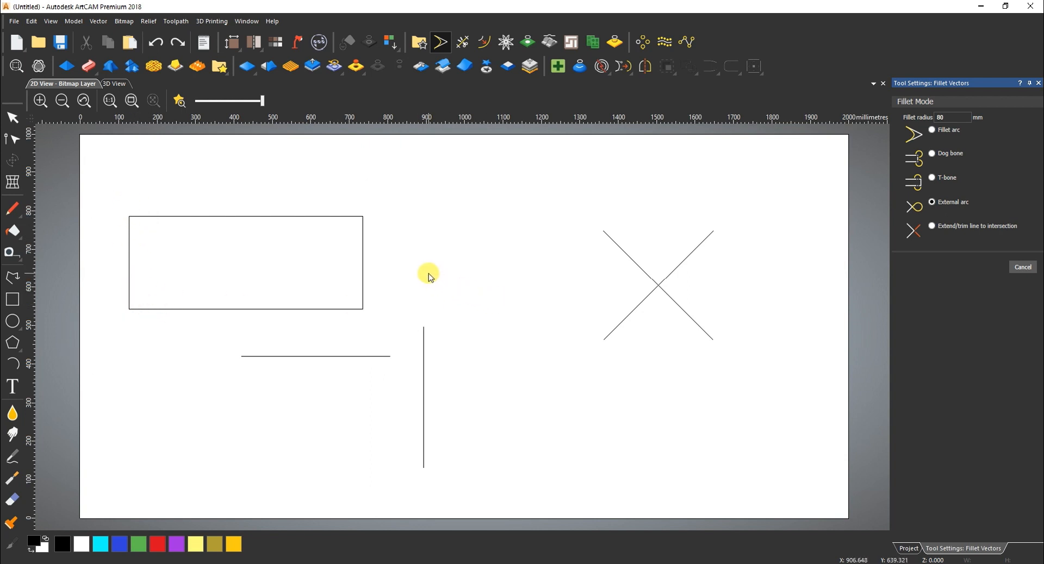
# - Extend or trim the separate horizontal line and the lower part of the vertical line to their intersection
pyautogui.click(931, 228)
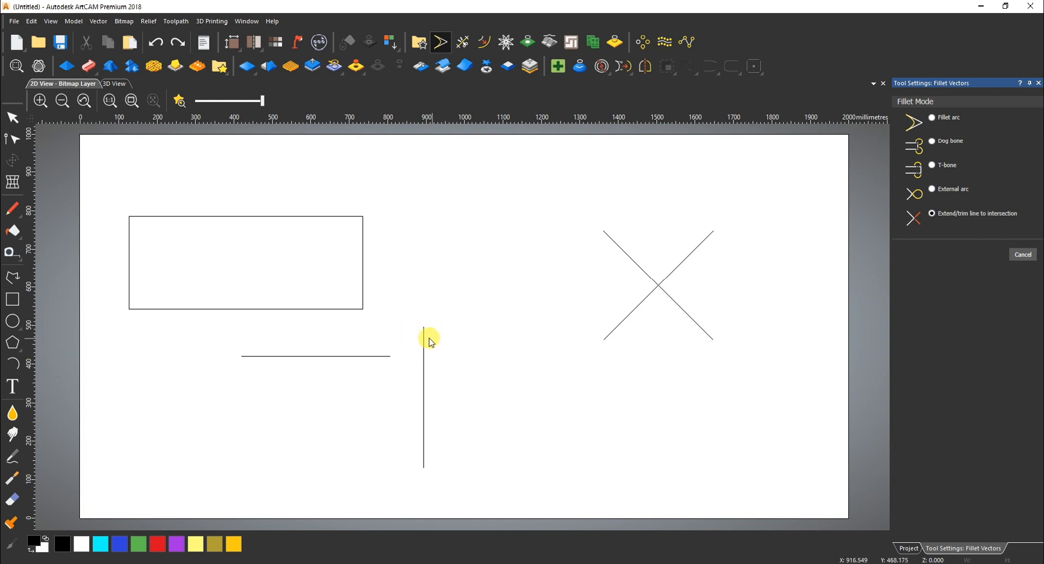
pyautogui.click(377, 356)
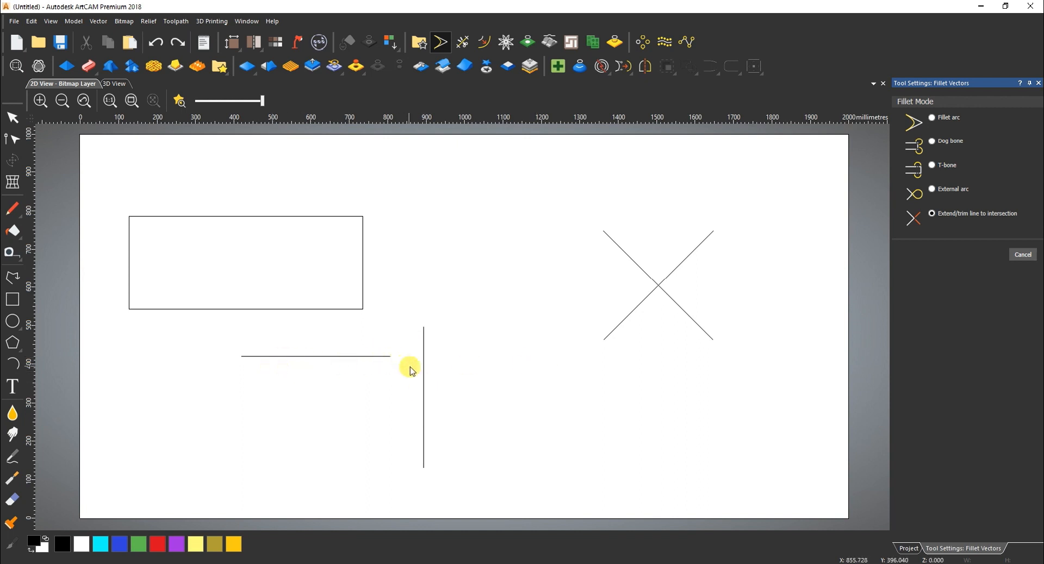
pyautogui.click(424, 393)
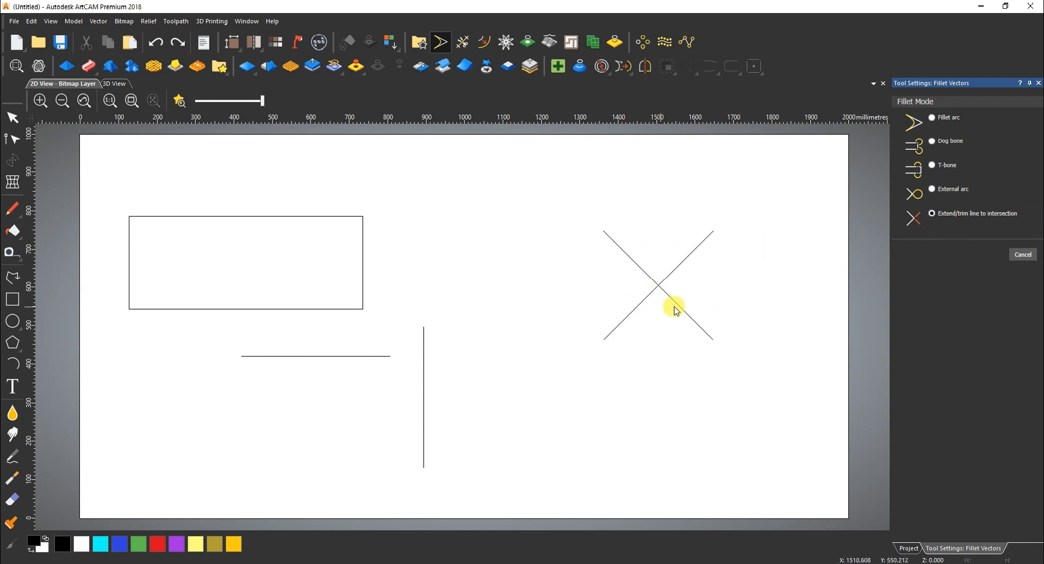
# - Trim the two crossing diagonal lines to their intersection, and undo the trim
pyautogui.click(633, 262)
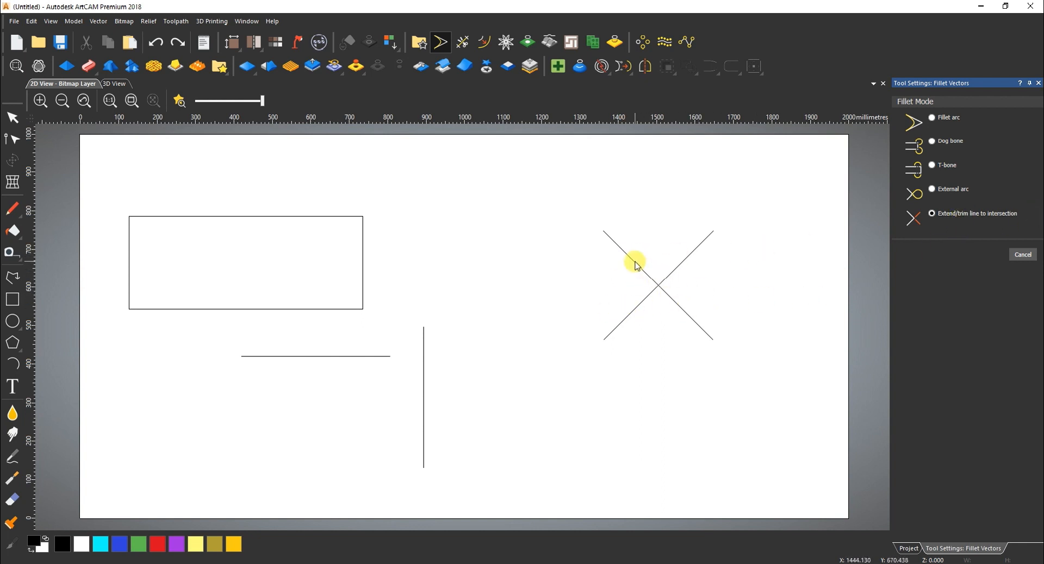
pyautogui.click(688, 261)
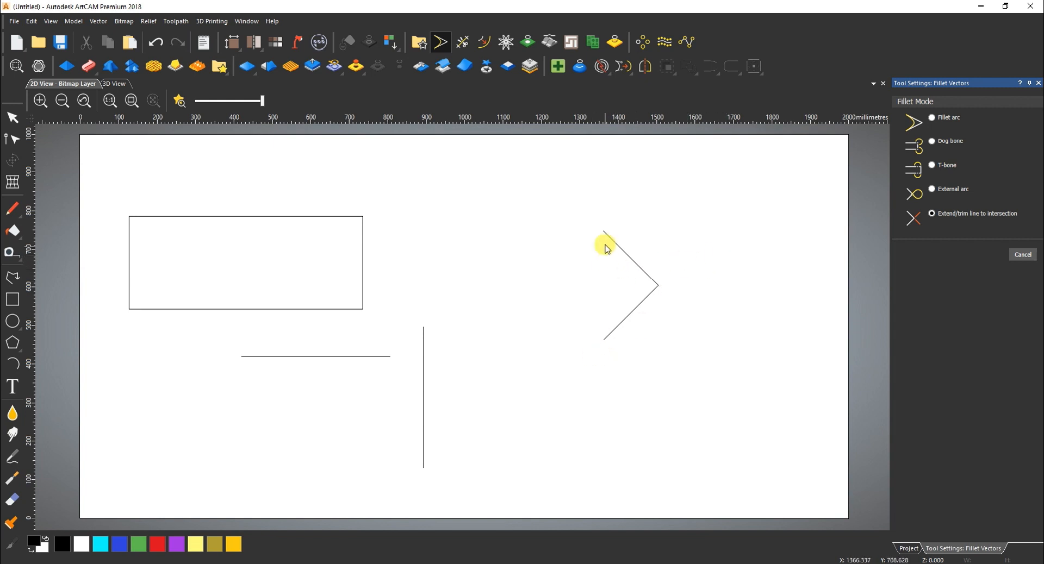
pyautogui.hotkey('ctrl', 'z')
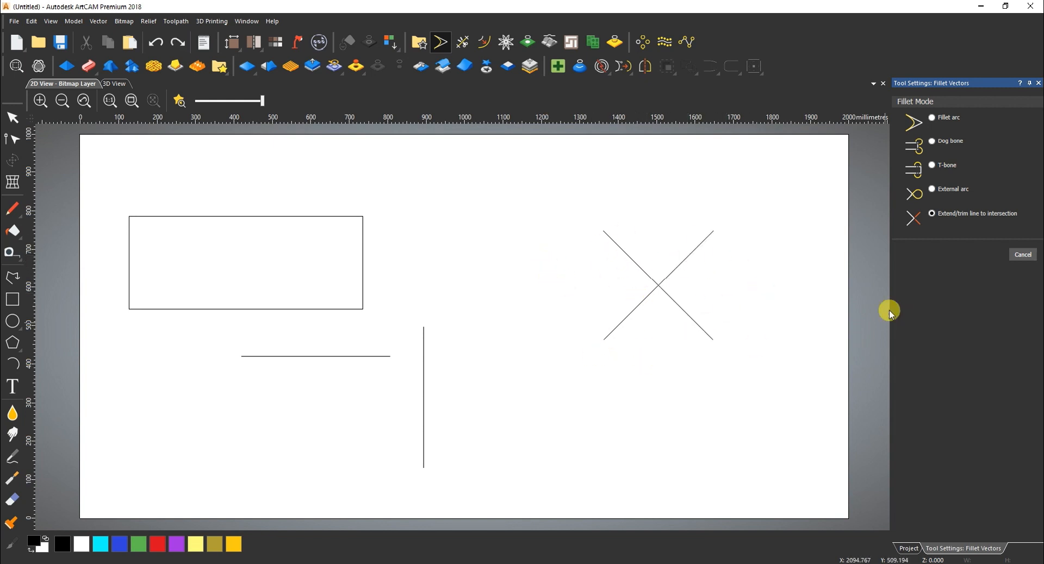